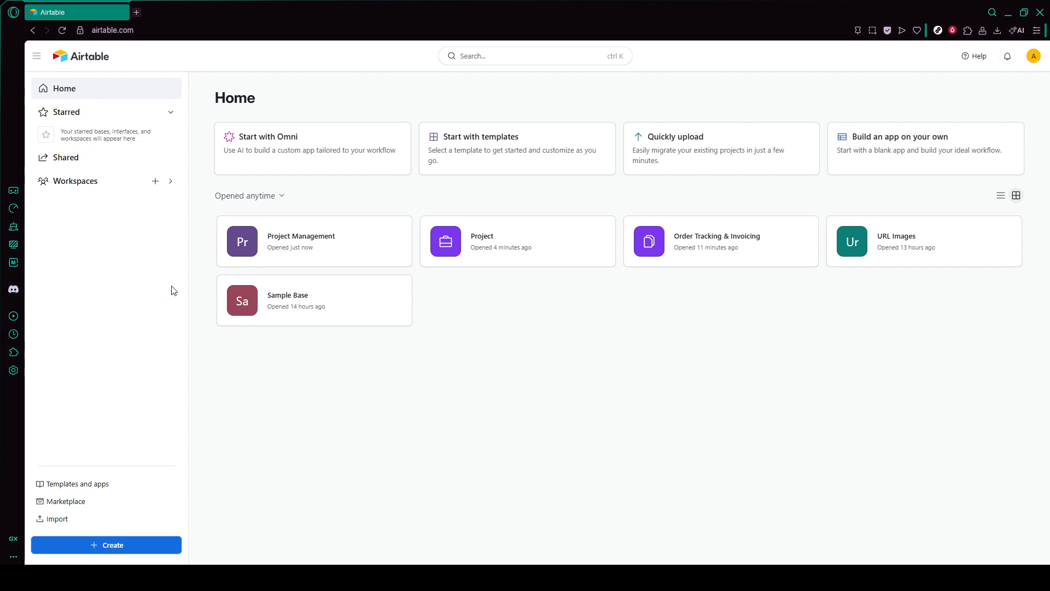
Open the Project Management base from the home page.
click(176, 29)
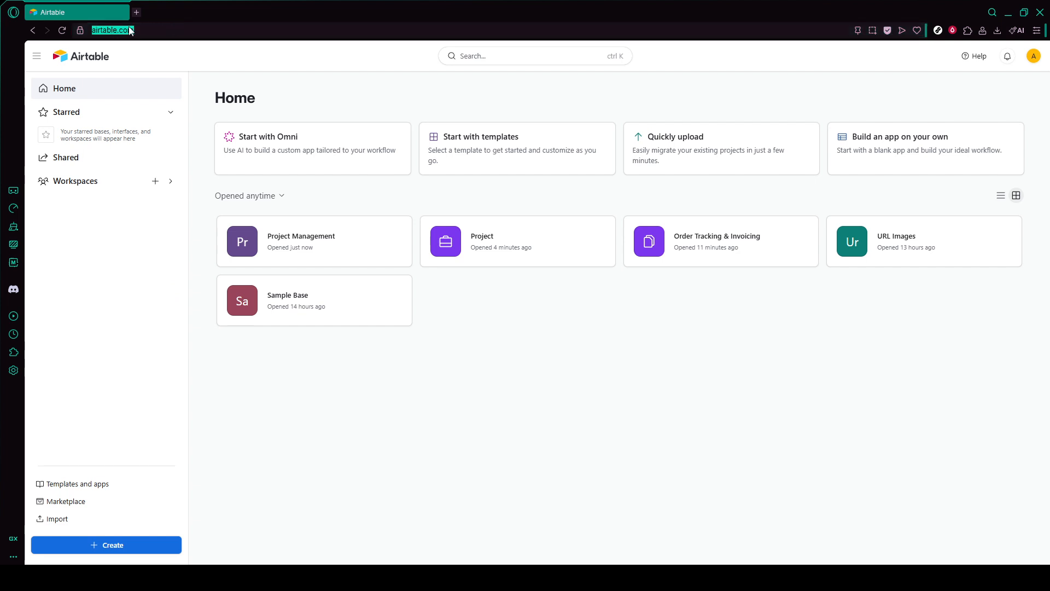
click(217, 61)
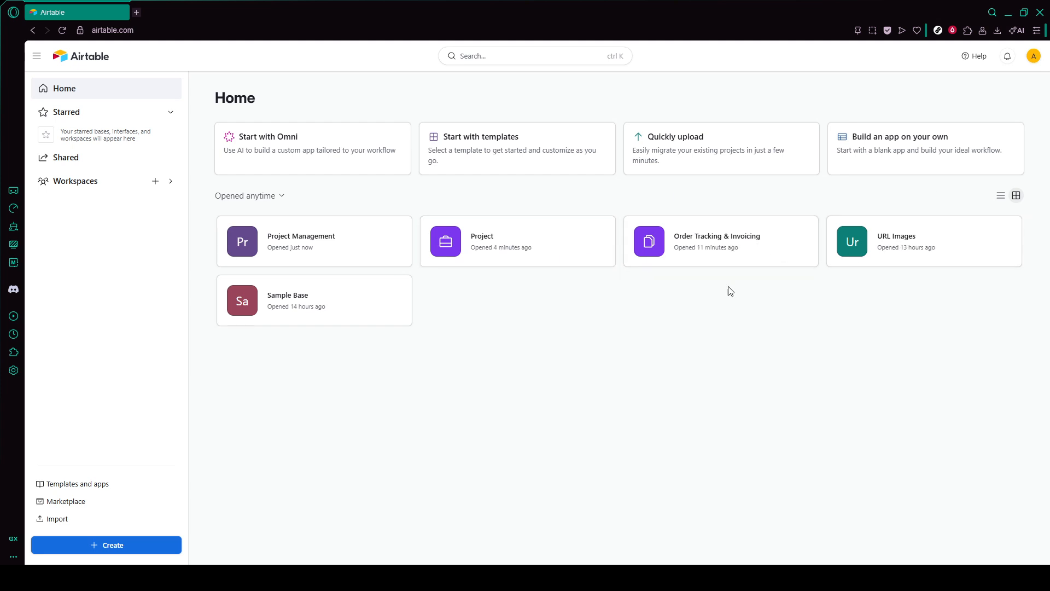
click(384, 264)
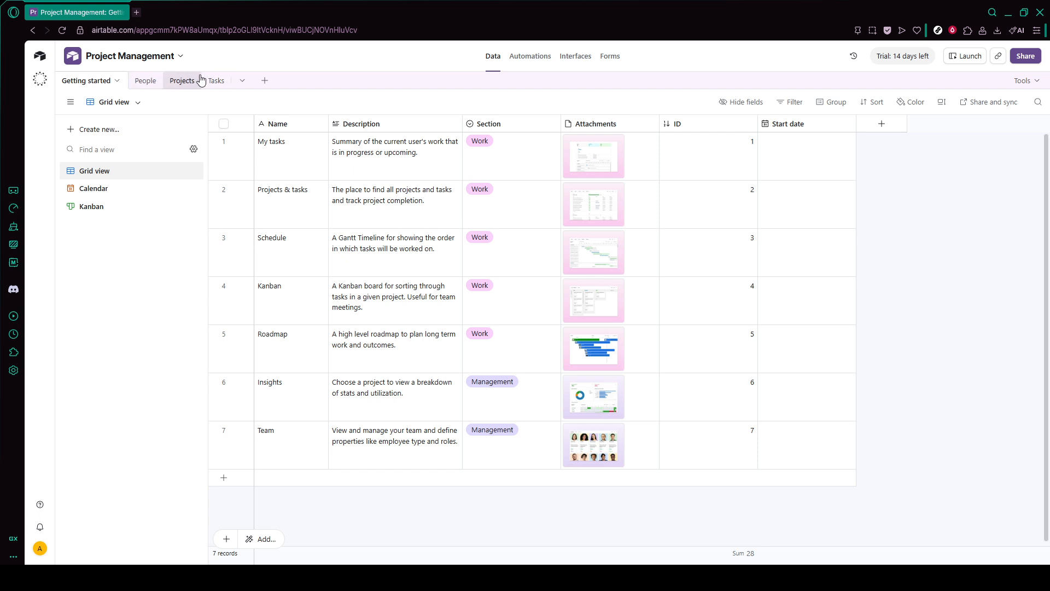
Examine the Getting started table's fields one by one, from Name through Section and Attachments to Start date.
scroll(309, 147, down, 1)
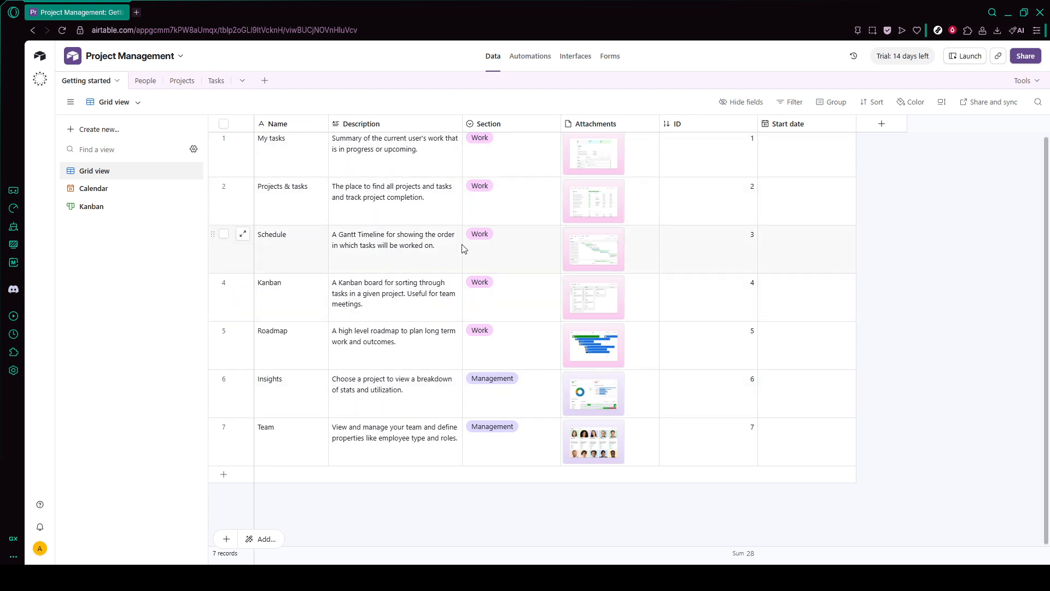
click(299, 124)
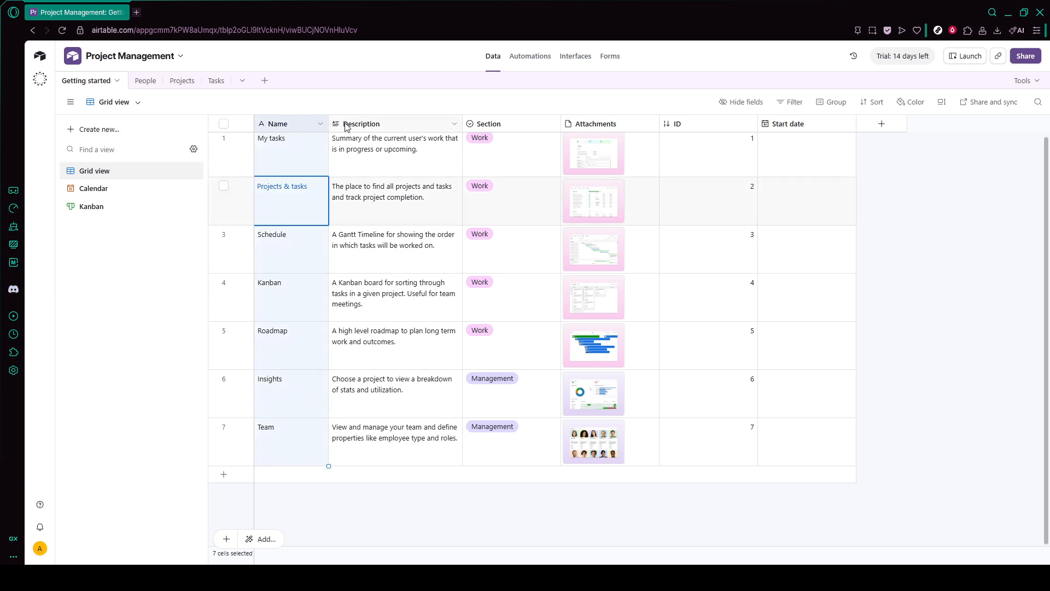
click(376, 127)
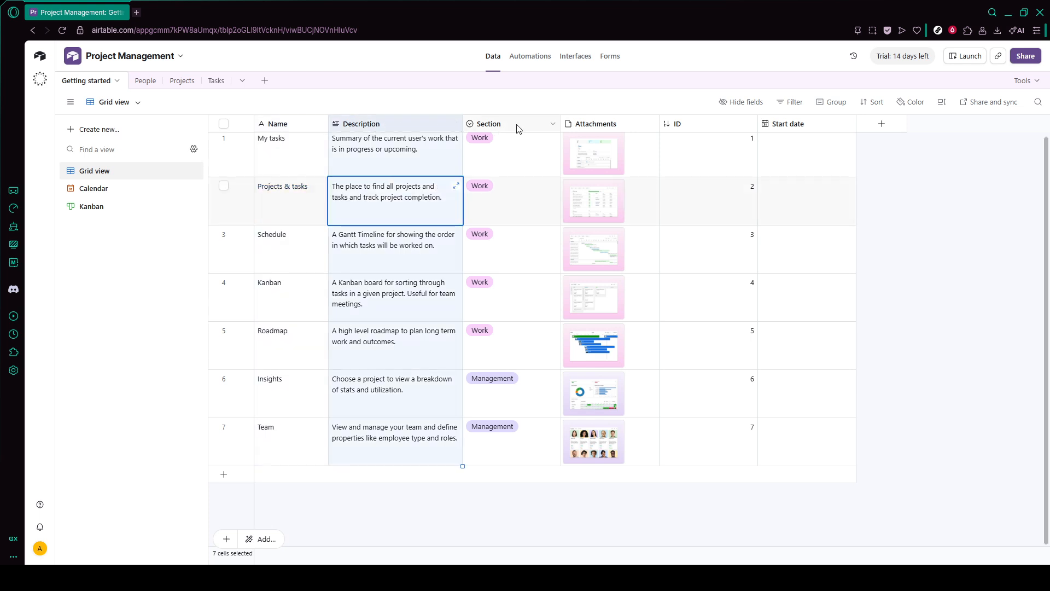
click(518, 128)
click(583, 129)
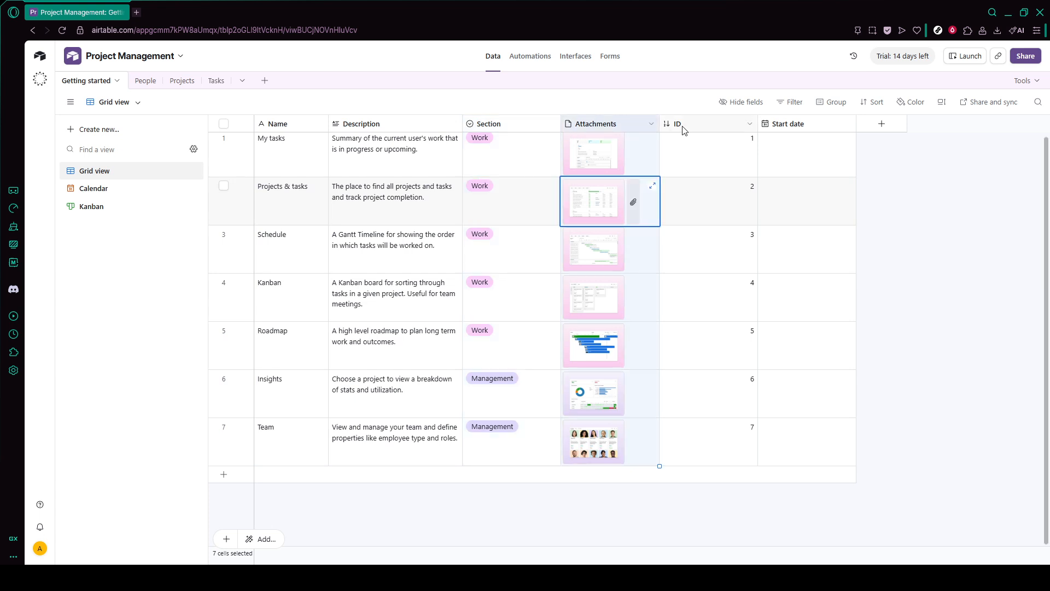
click(700, 129)
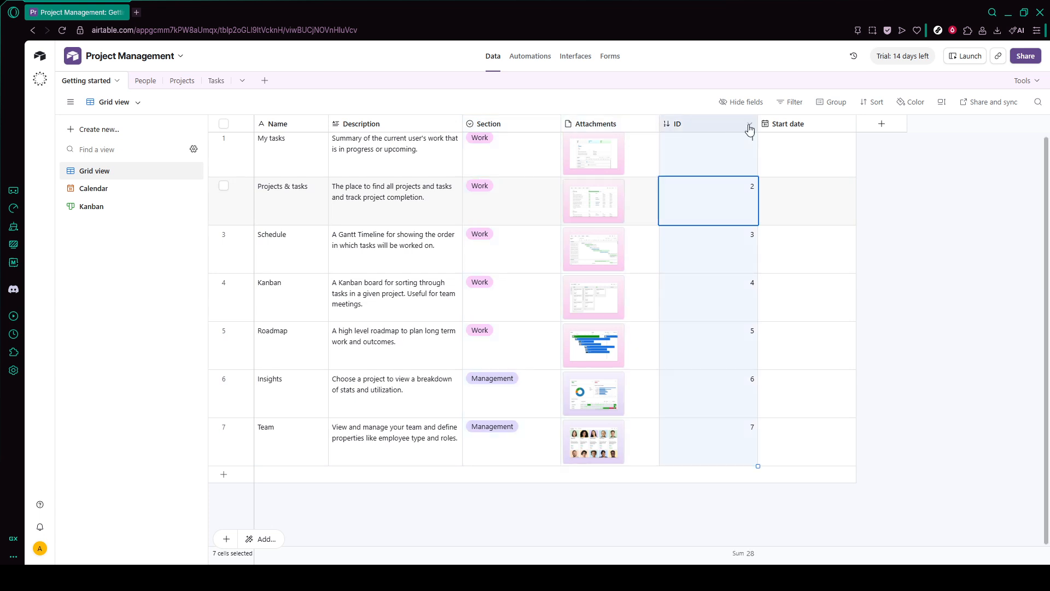
click(801, 126)
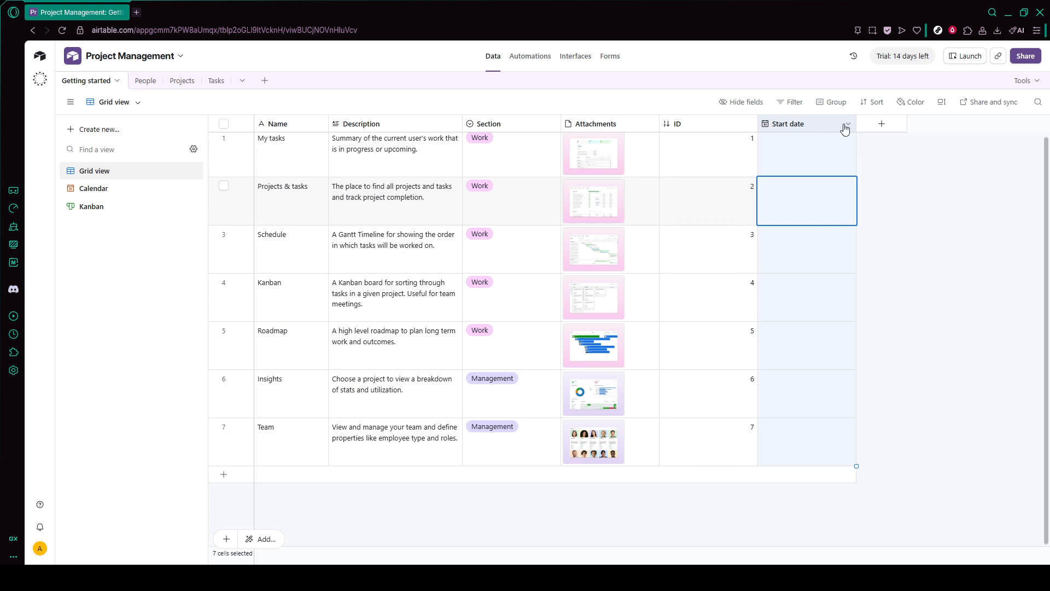
key(Escape)
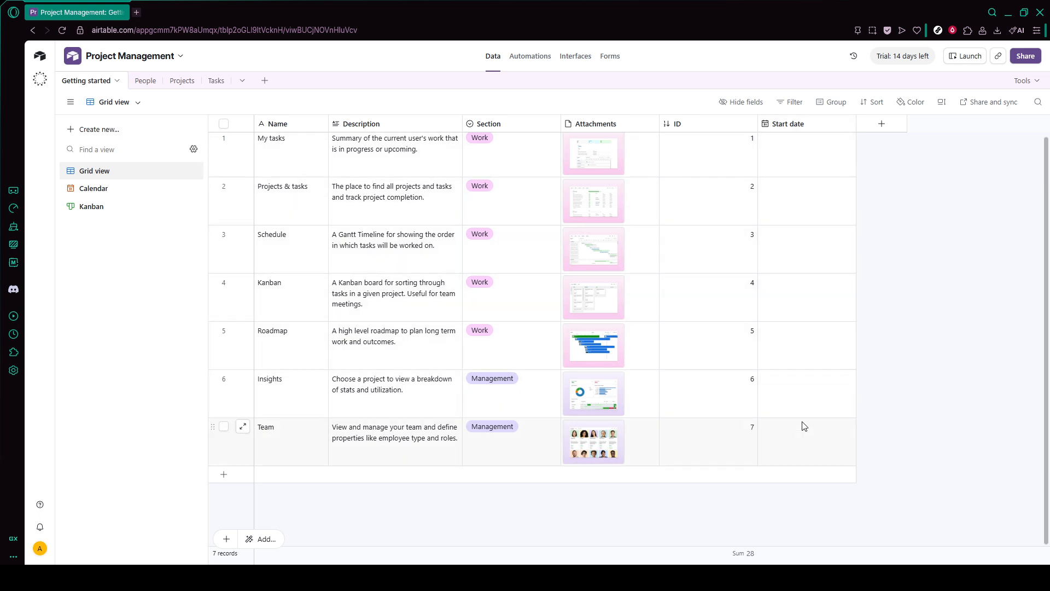
Set the start date of My tasks to 3/10/2026 and of Projects & tasks to 3/11/2026.
click(841, 127)
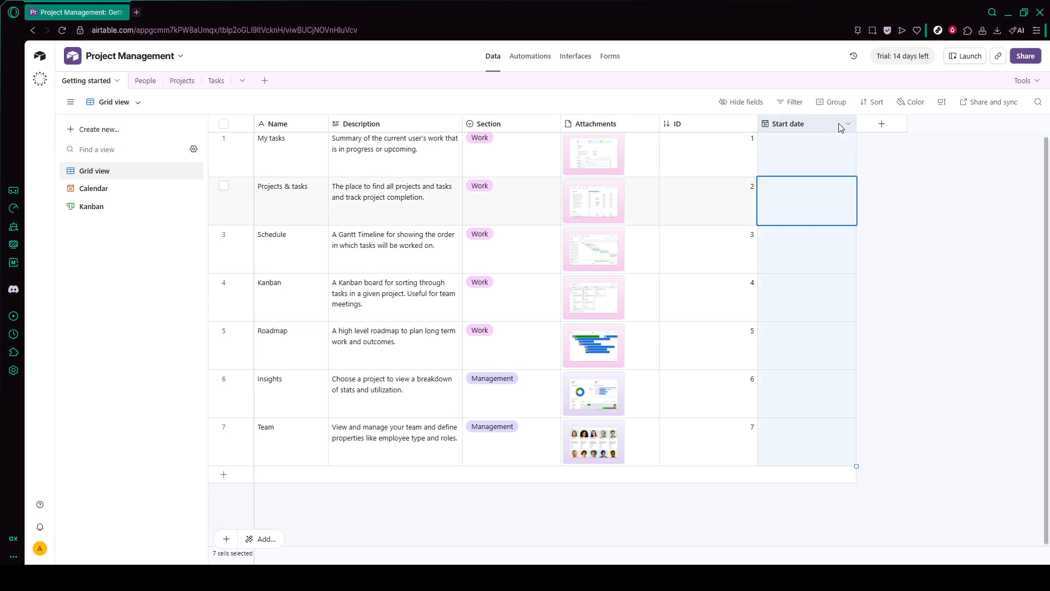
click(829, 157)
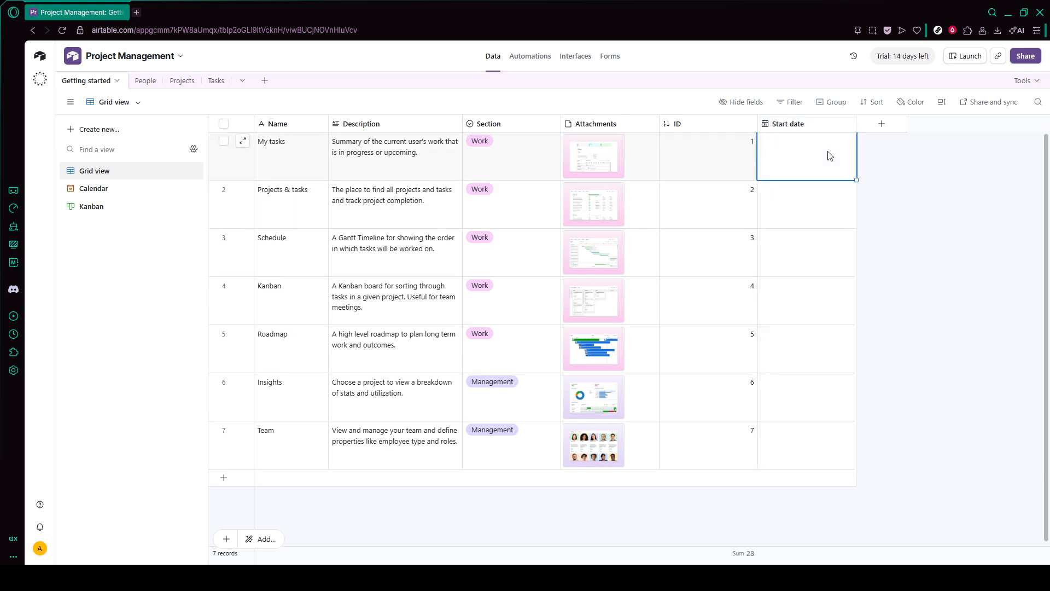
click(830, 157)
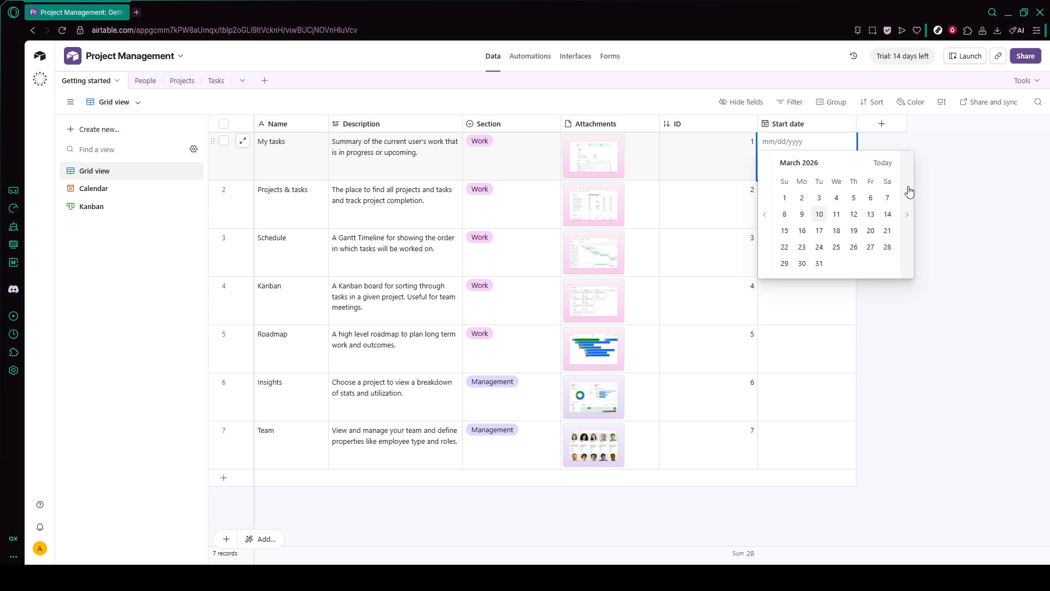
click(818, 215)
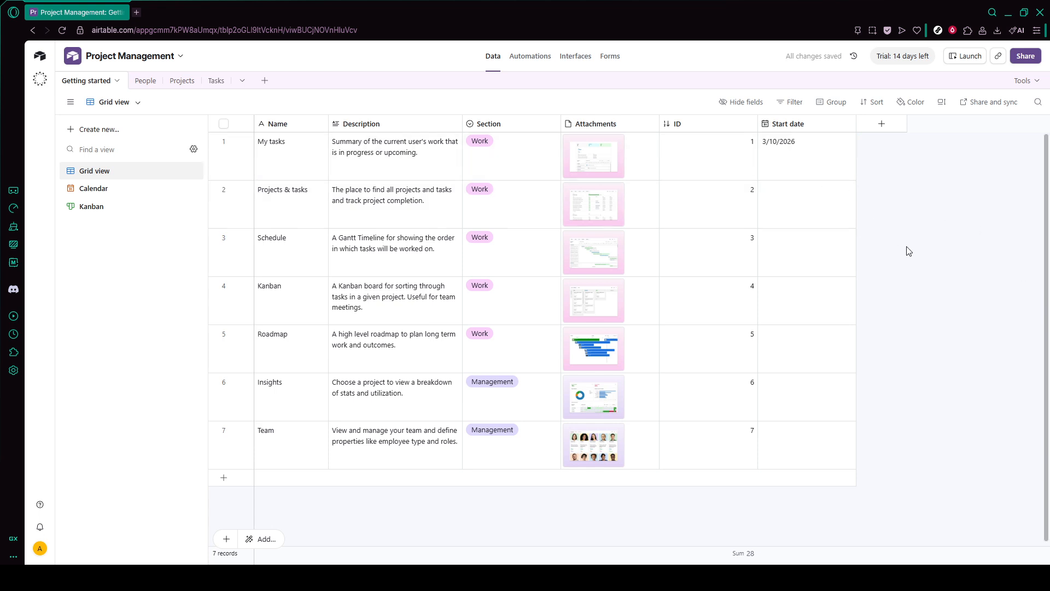
click(813, 223)
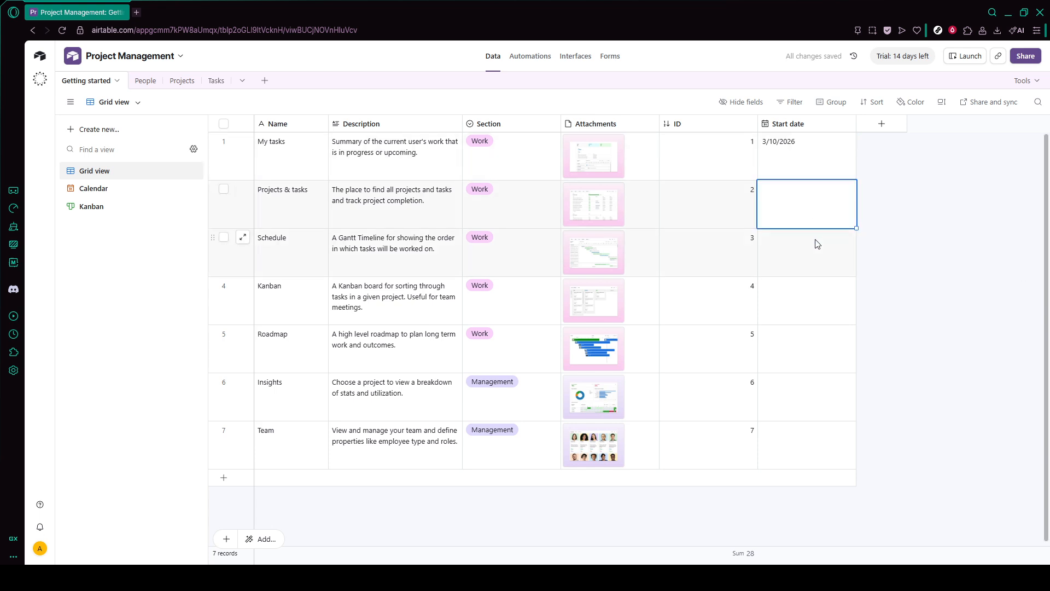
click(796, 204)
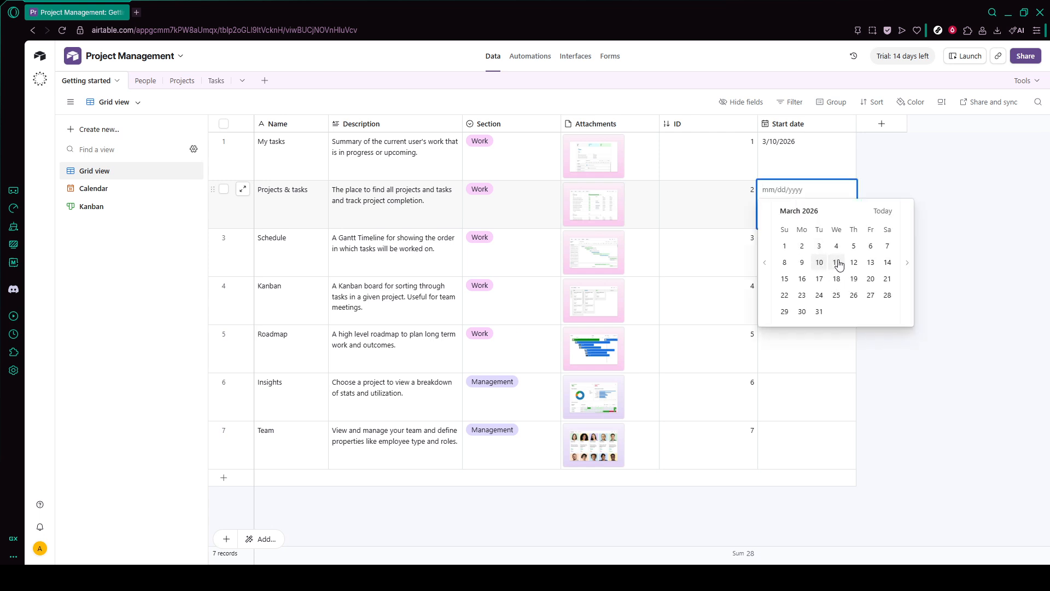
click(837, 263)
click(907, 223)
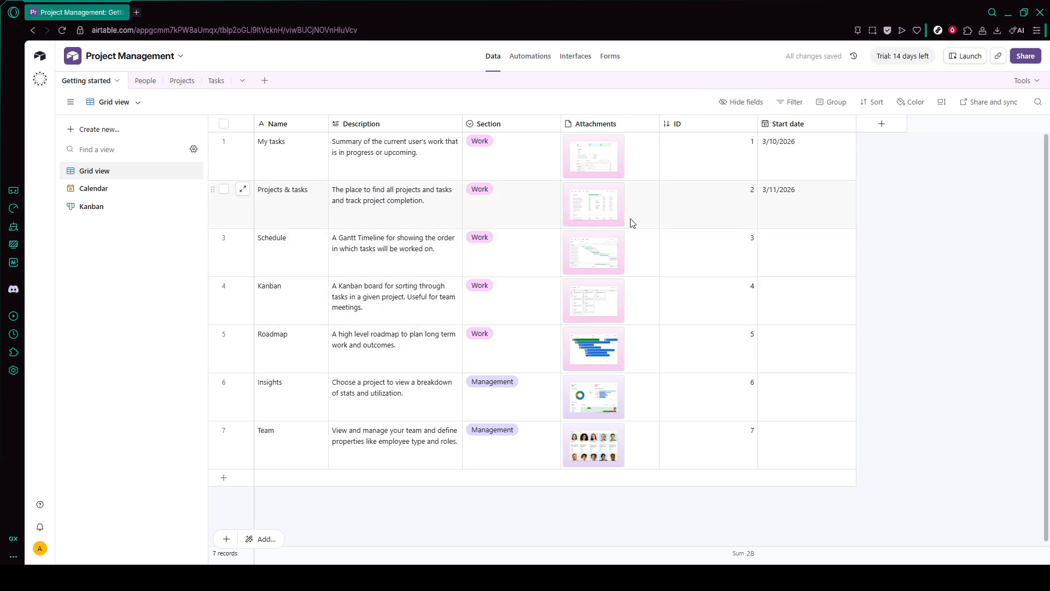
Set the start date of Schedule to 3/17/2026 and of Roadmap to 3/12/2026.
click(835, 247)
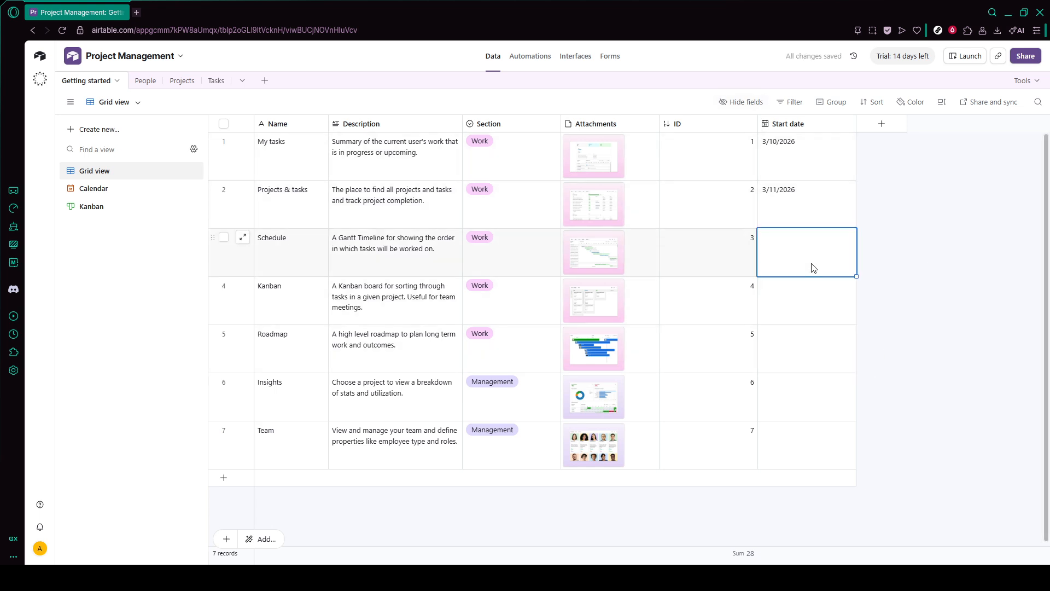
click(814, 255)
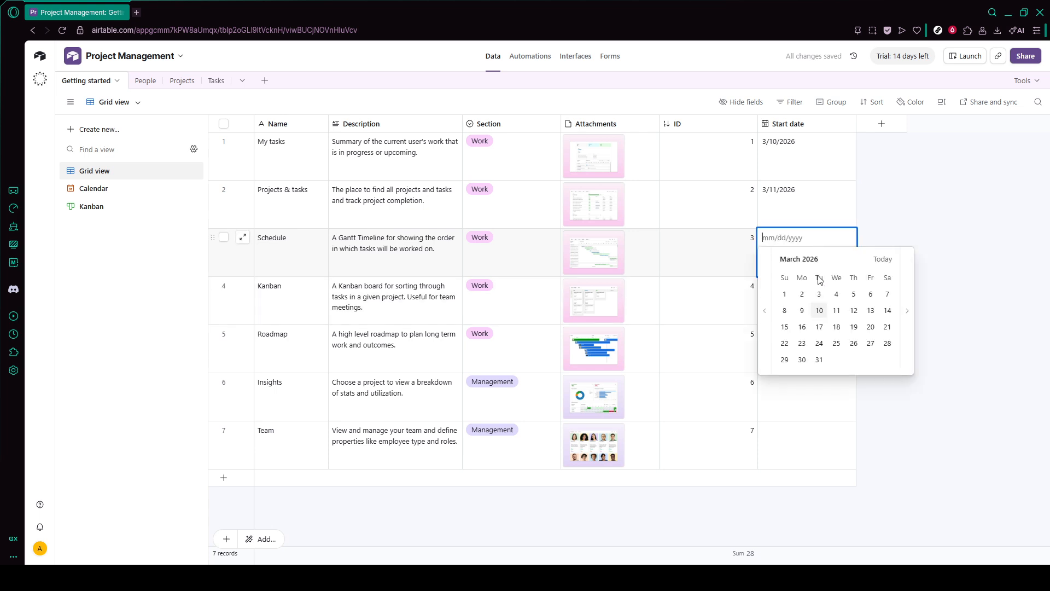
click(819, 327)
click(820, 330)
click(821, 330)
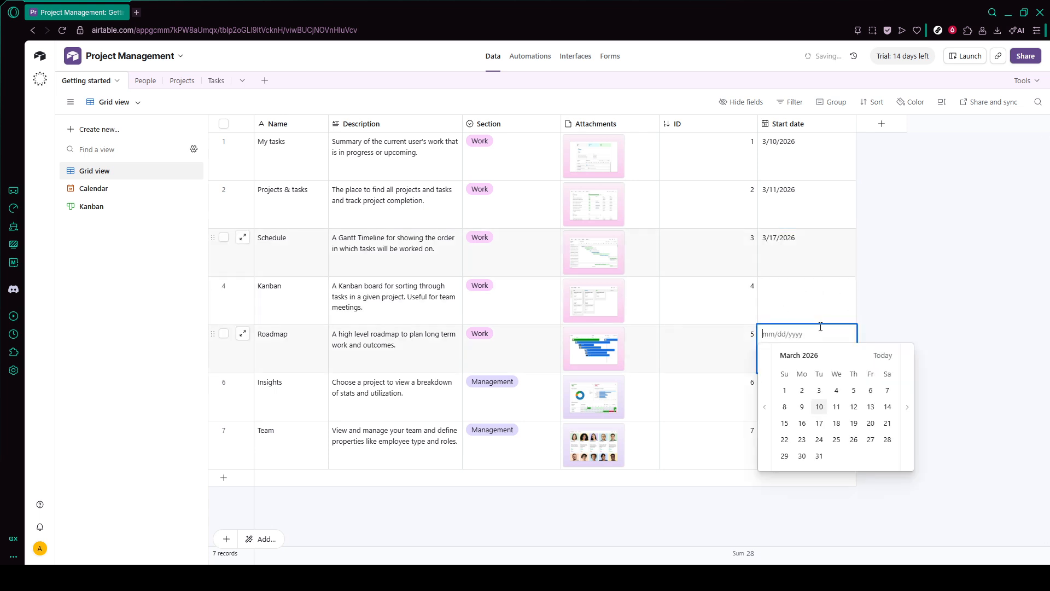
click(854, 408)
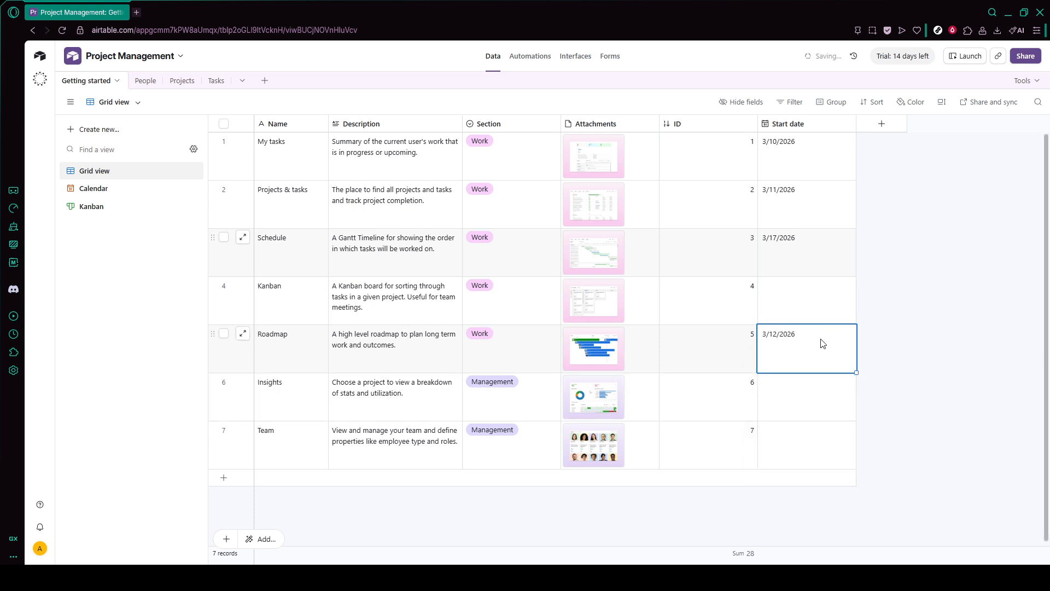
Set the start date of the Kanban record to 3/12/2026.
click(811, 310)
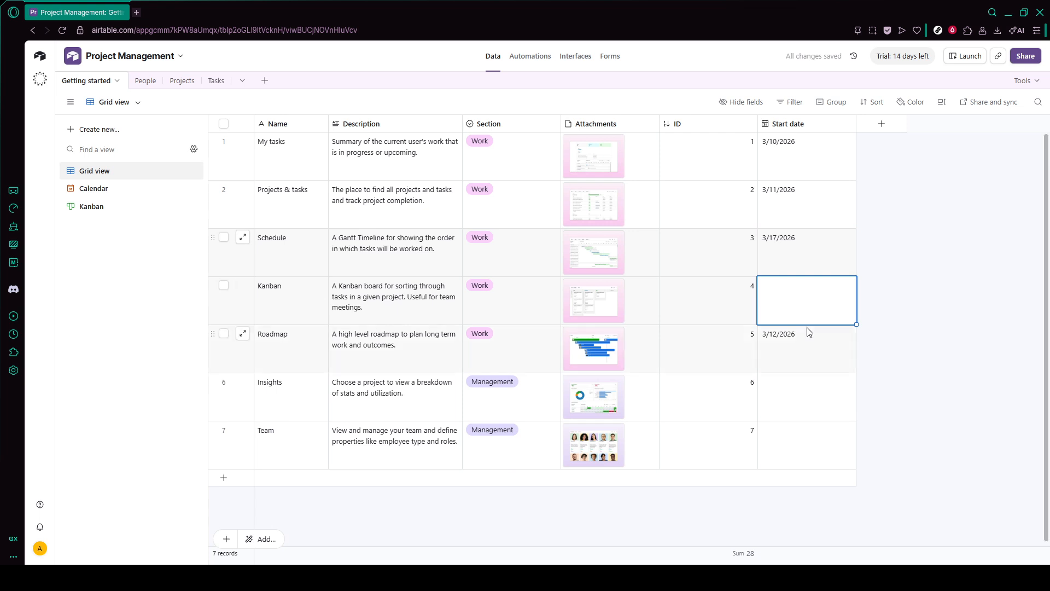
click(799, 298)
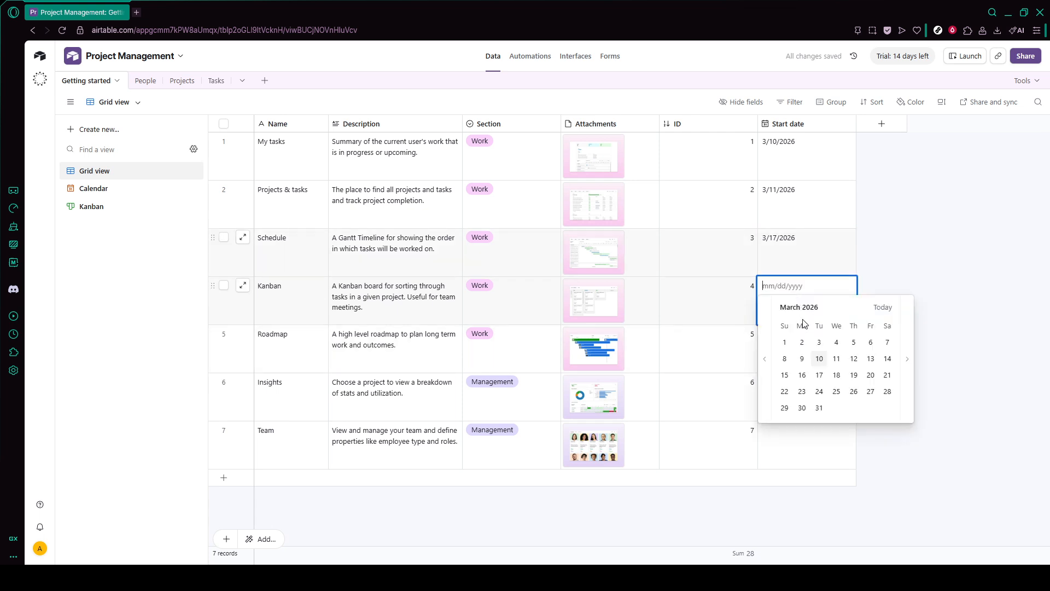
click(857, 359)
click(818, 389)
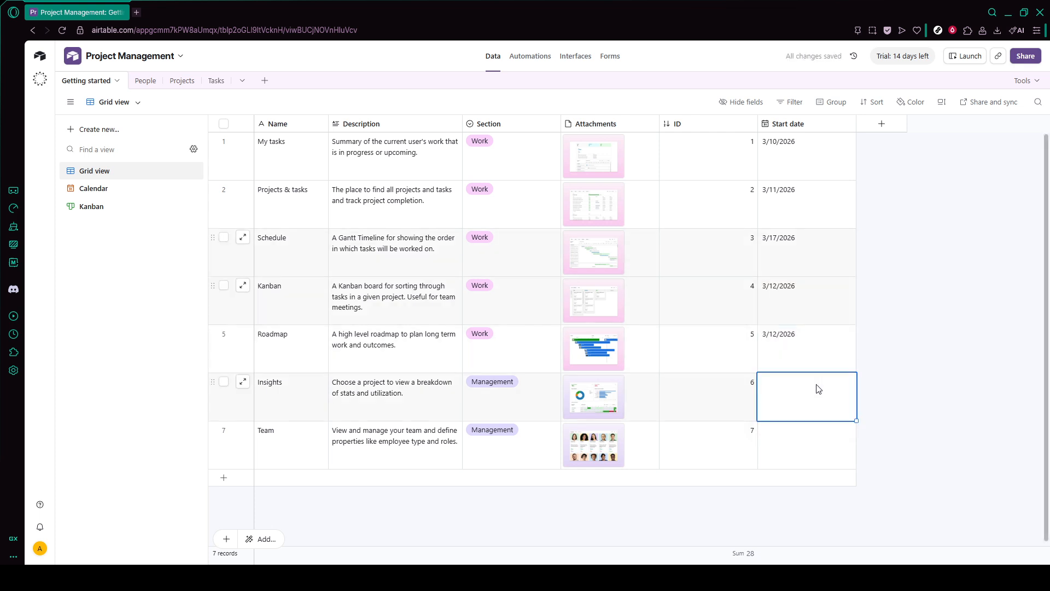
click(818, 388)
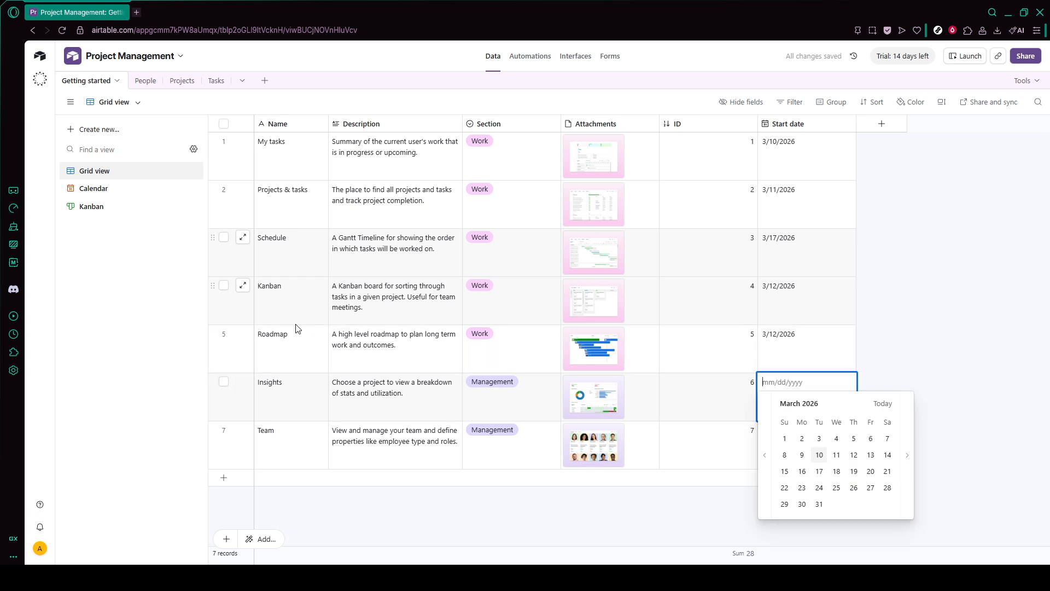
click(138, 246)
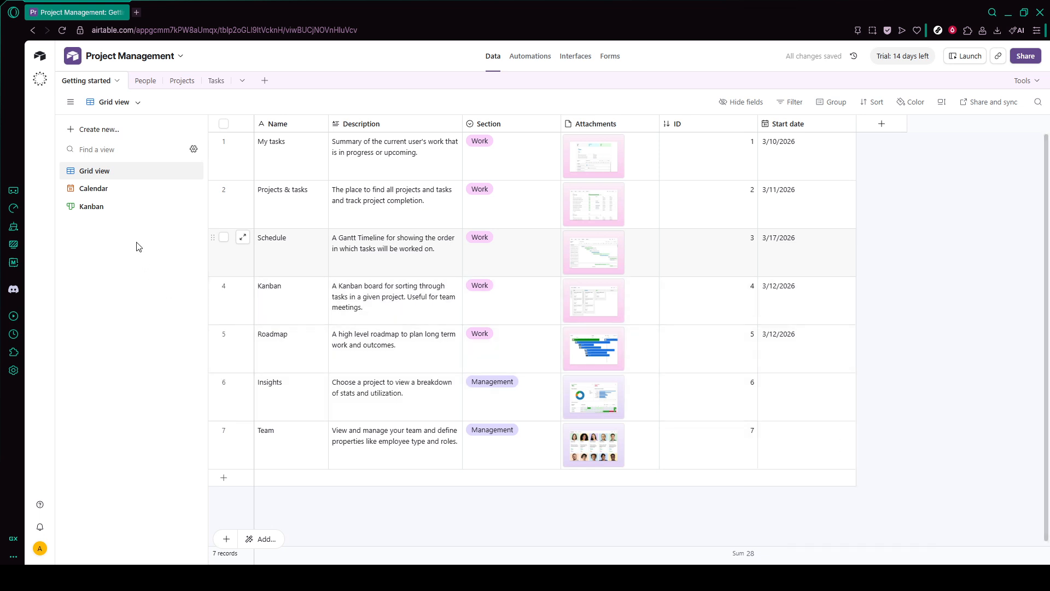
Examine the records in the Kanban view, try moving the My tasks and Insights cards, and view the records' dates in the Calendar view.
click(122, 207)
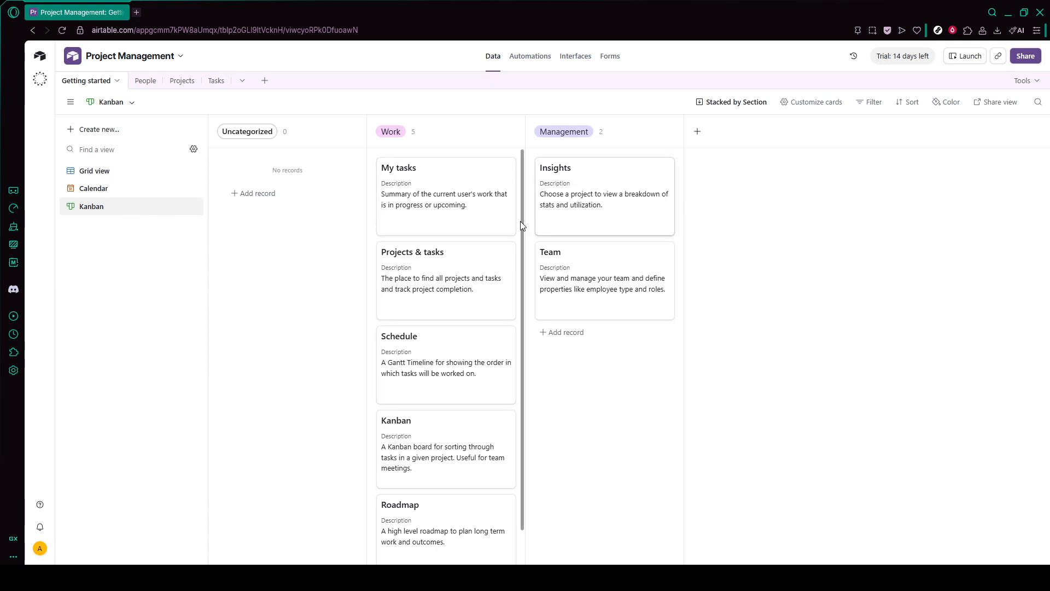
scroll(464, 176, down, 1)
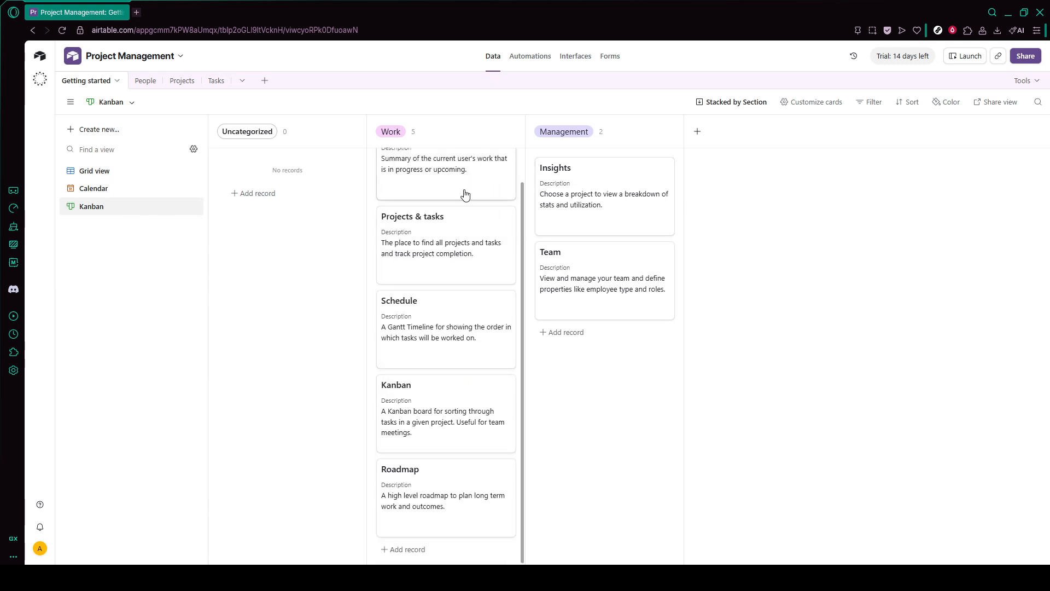
scroll(467, 203, up, 1)
mouse_move(470, 216)
mouse_down()
mouse_move(598, 208)
mouse_move(461, 196)
mouse_move(475, 198)
mouse_up()
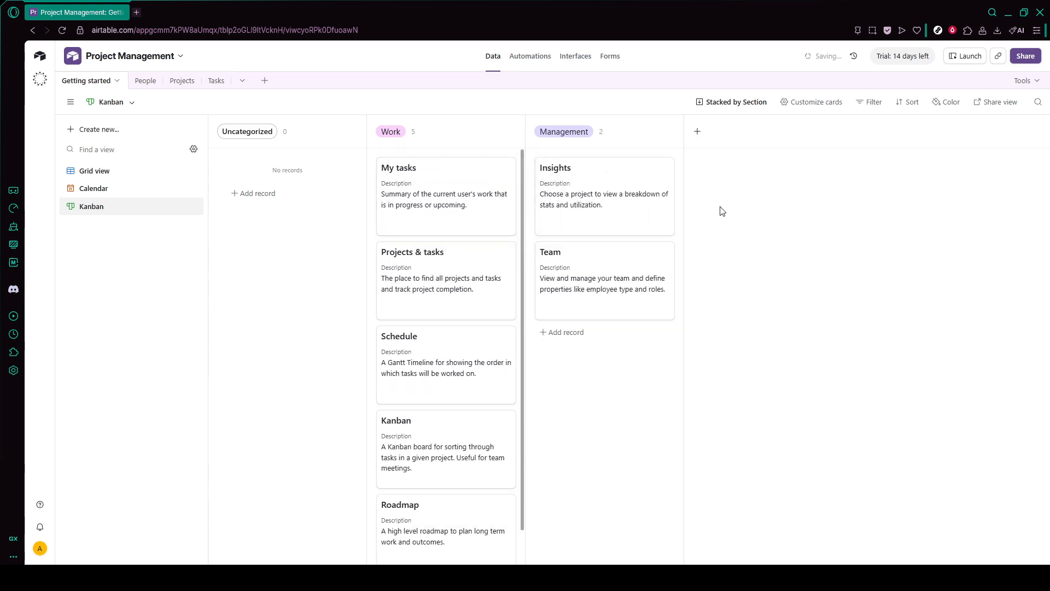
drag(608, 196, 651, 195)
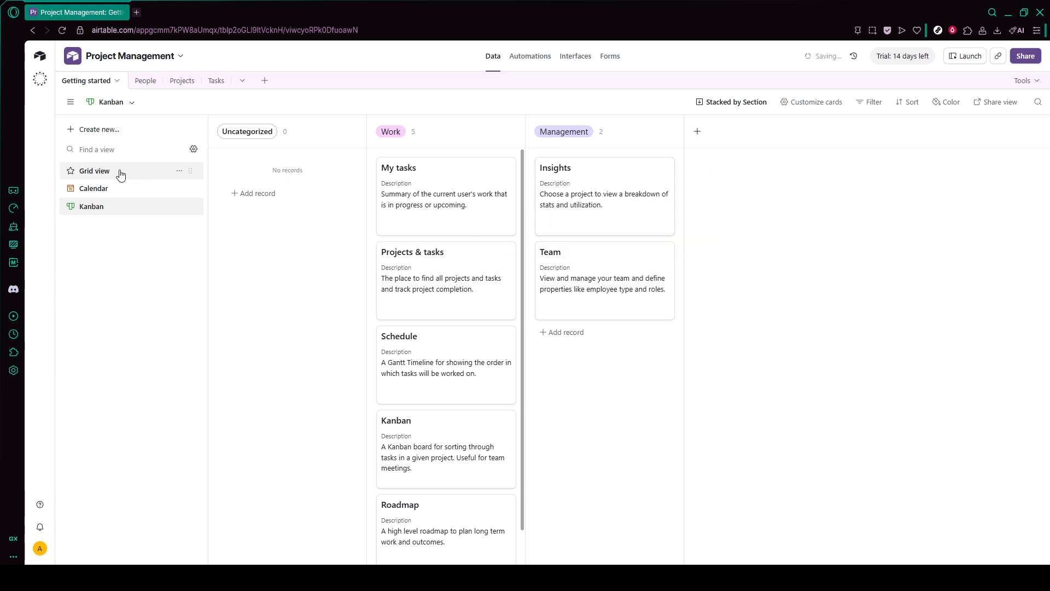
click(143, 190)
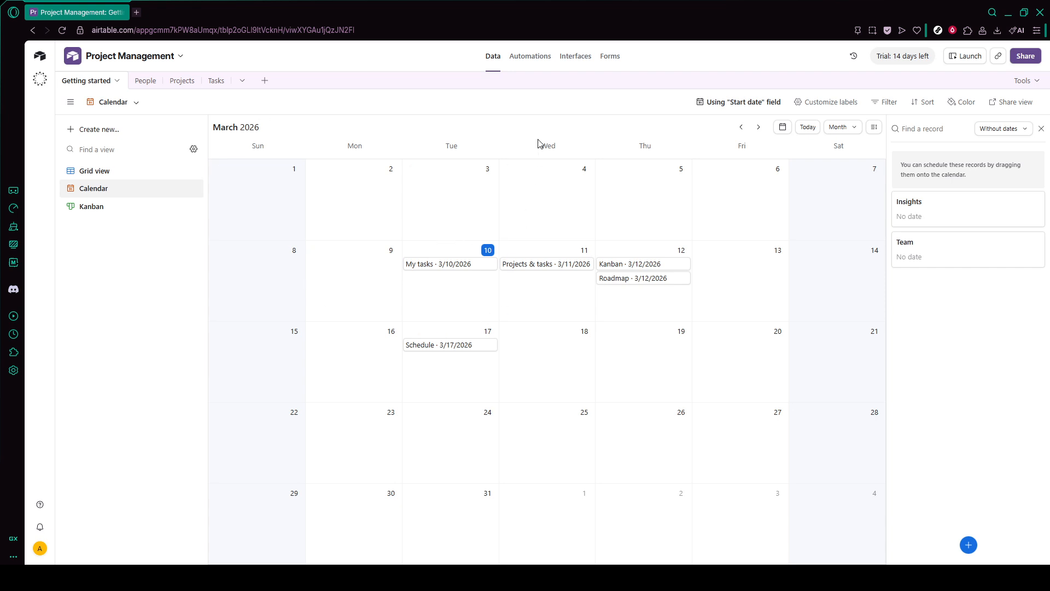
Open the base's interface editor at the App directory page and close the AI chat.
click(576, 57)
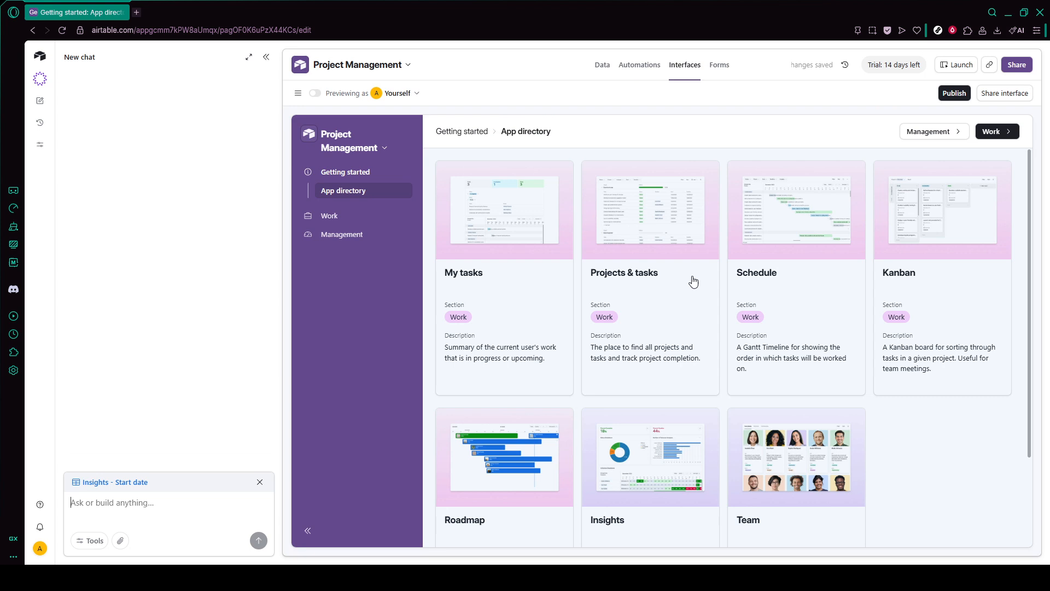
click(266, 57)
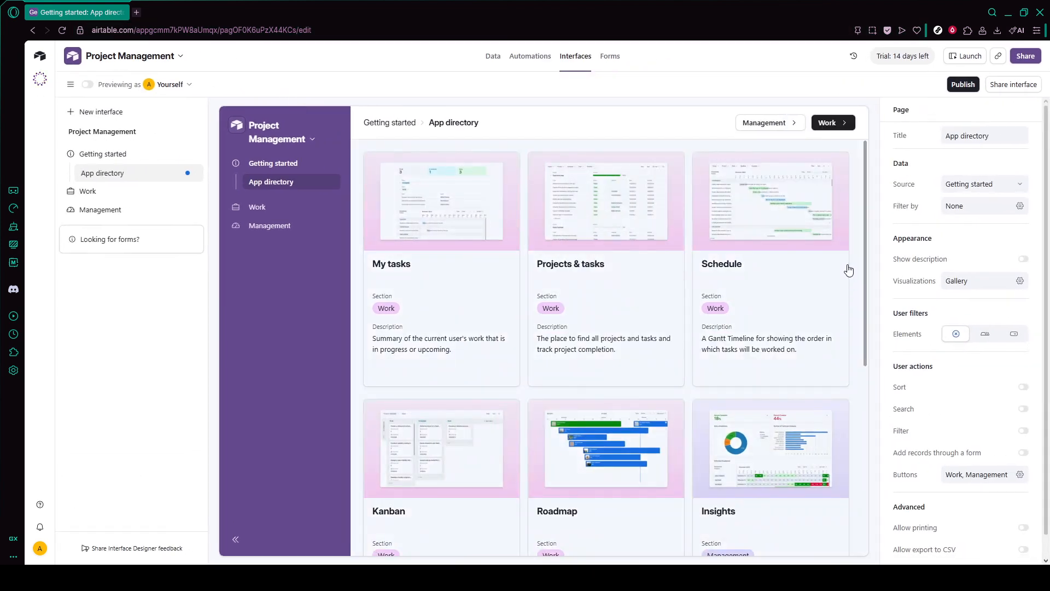